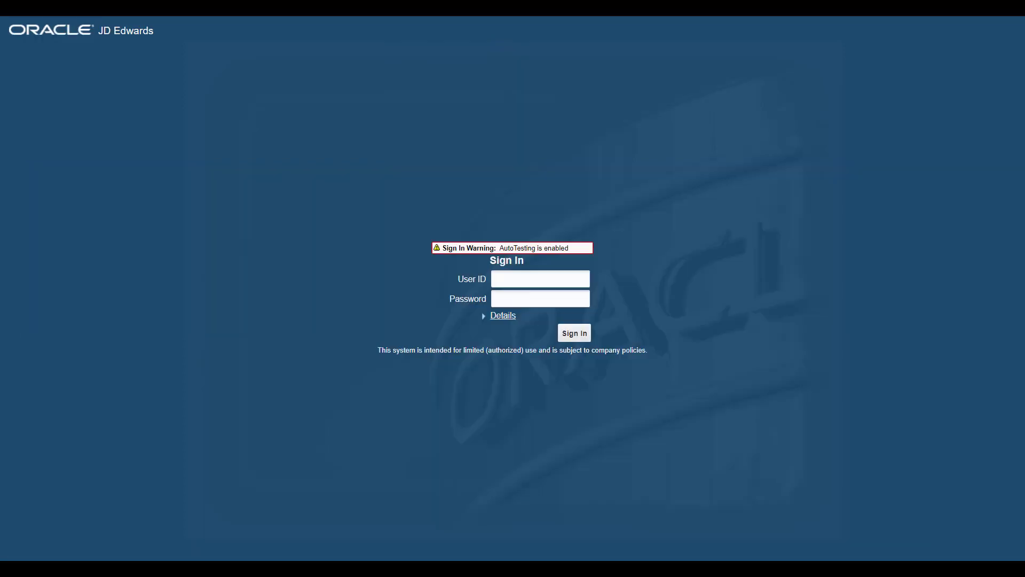
Sign in to EnterpriseOne with the saved user ID and password.
left_click(536, 285)
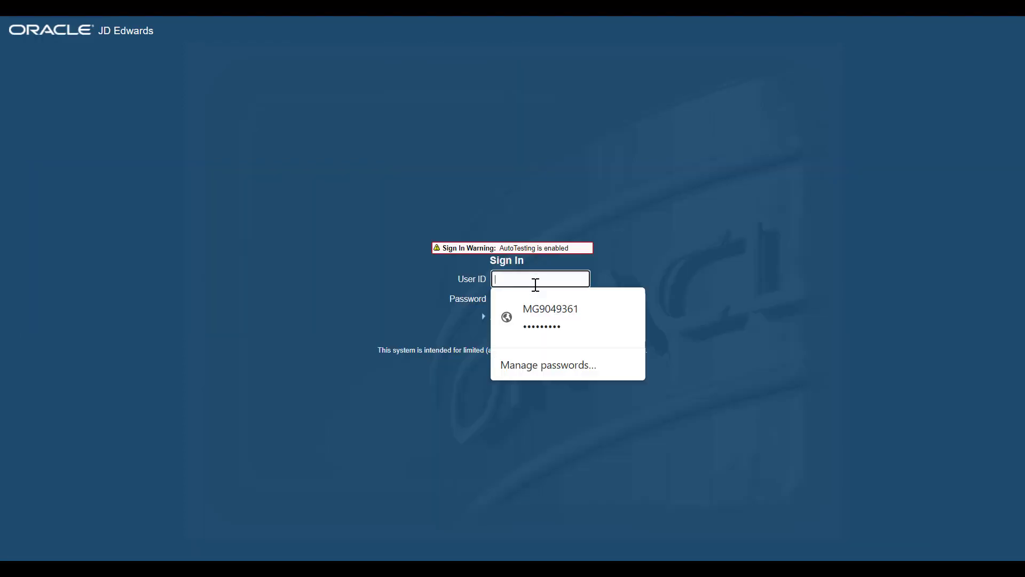
left_click(539, 312)
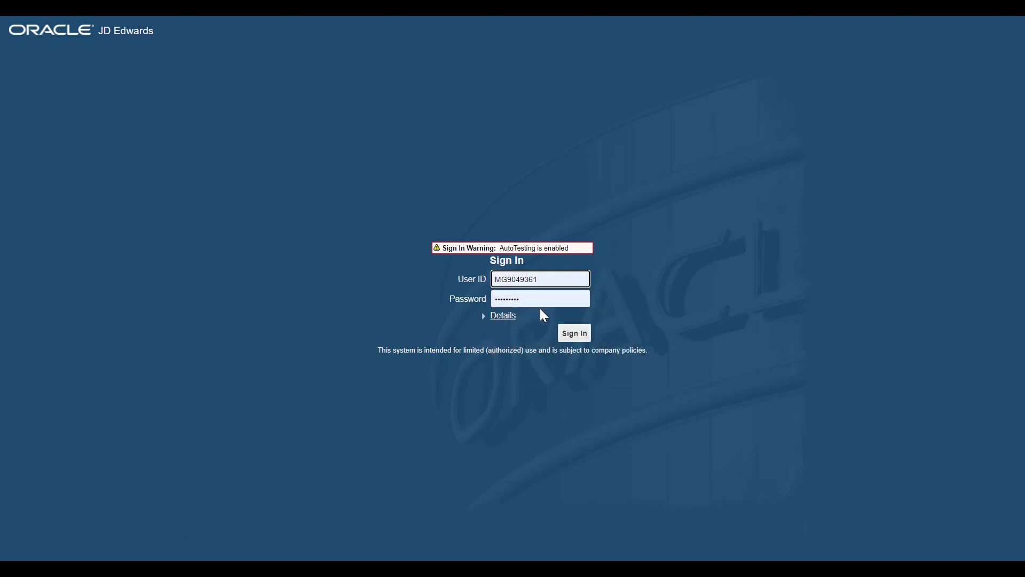
left_click(574, 333)
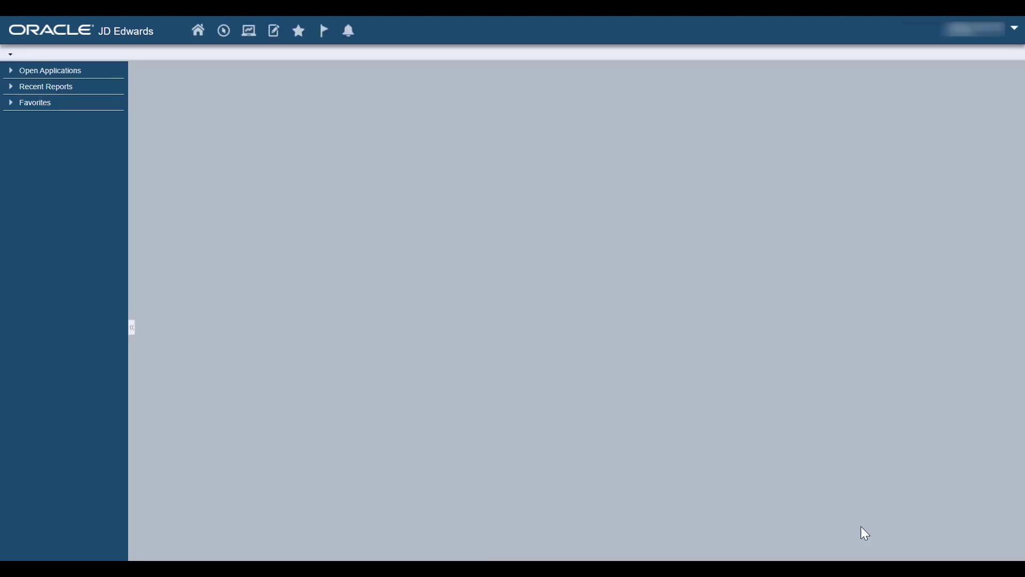
type("UDC")
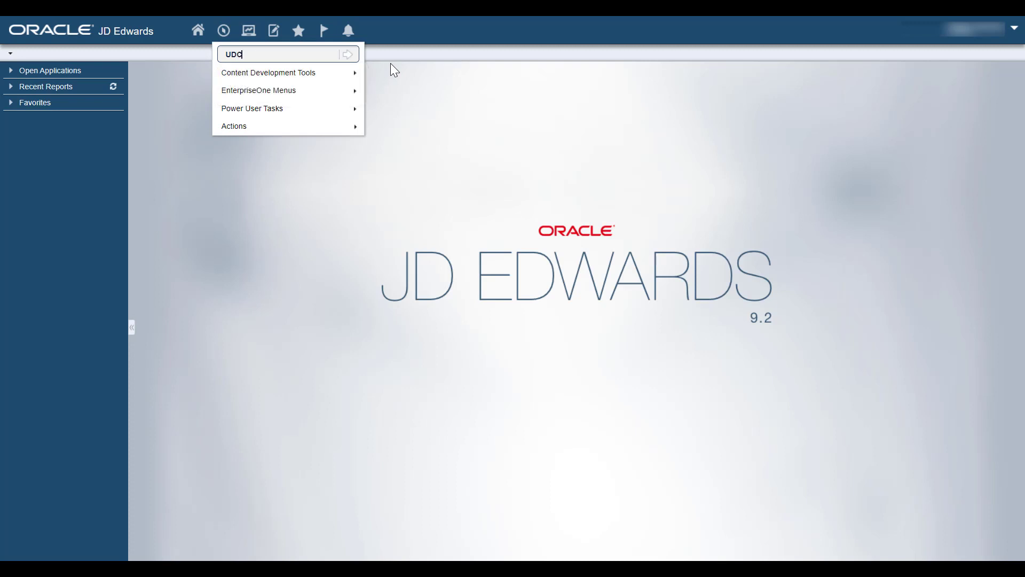
In User Defined Codes, find the codes for product code 00, type PI.
left_click(350, 58)
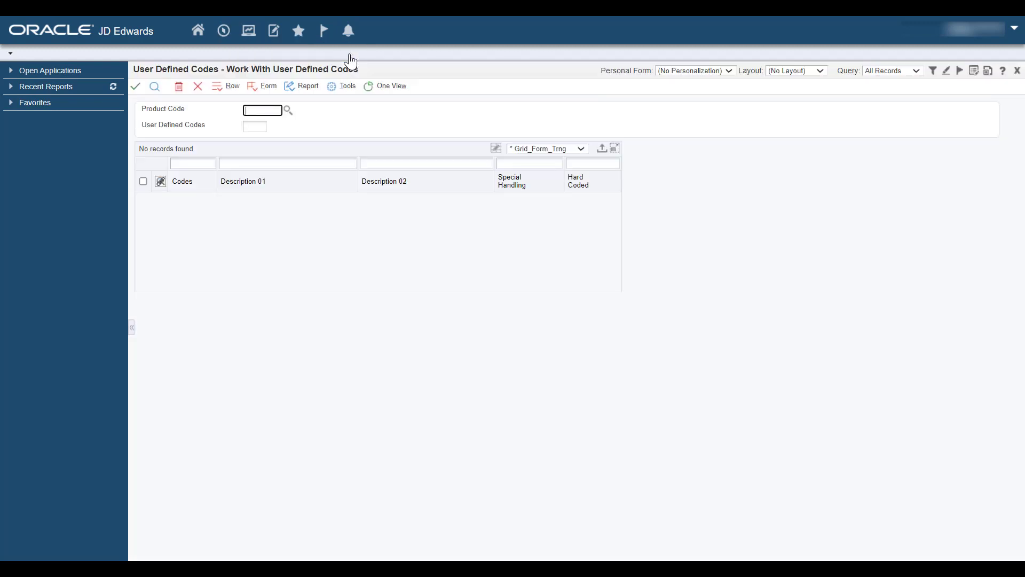
type("00")
left_click(265, 126)
type("PI")
left_click(154, 88)
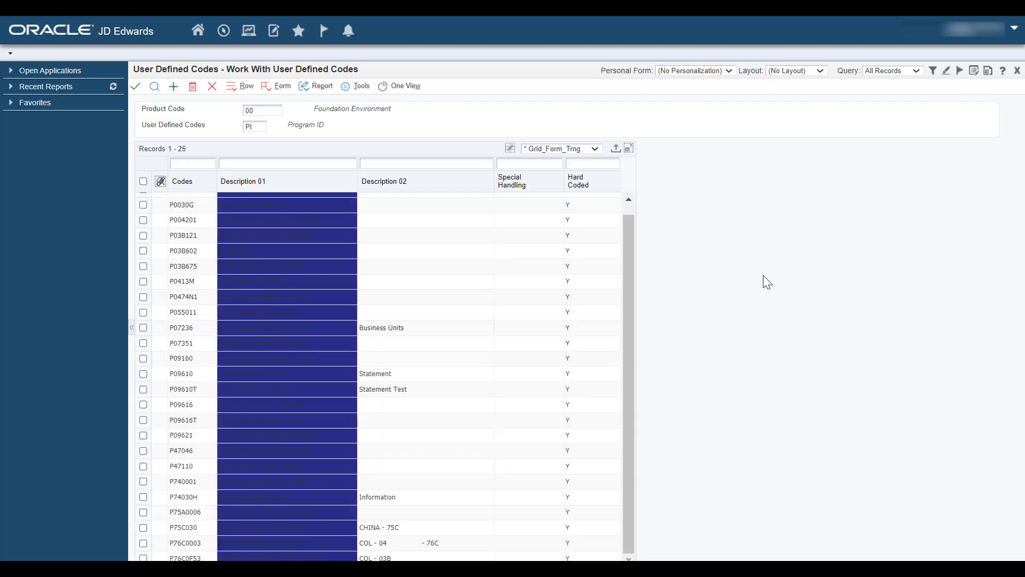
Launch P0030A Work With Bank Accounts By Address via Fast Path, showing masked account numbers.
left_click(224, 32)
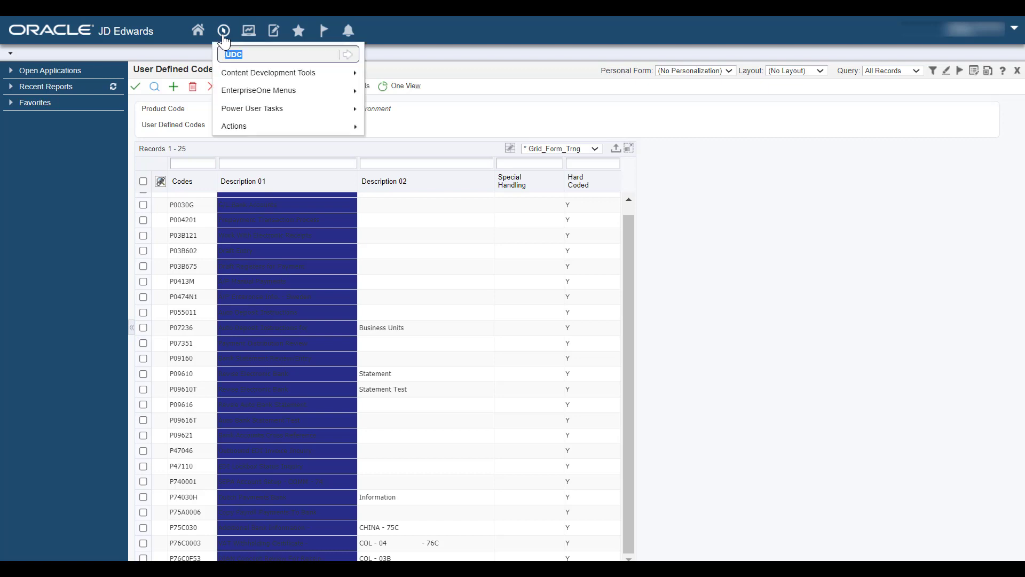
type("P0030A")
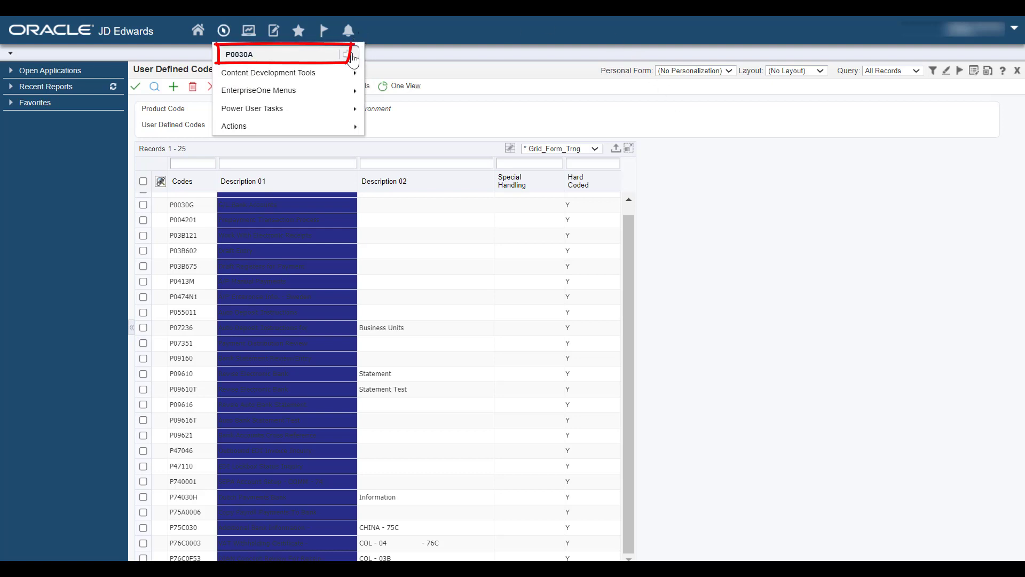
key("ctrl+a")
key("Return")
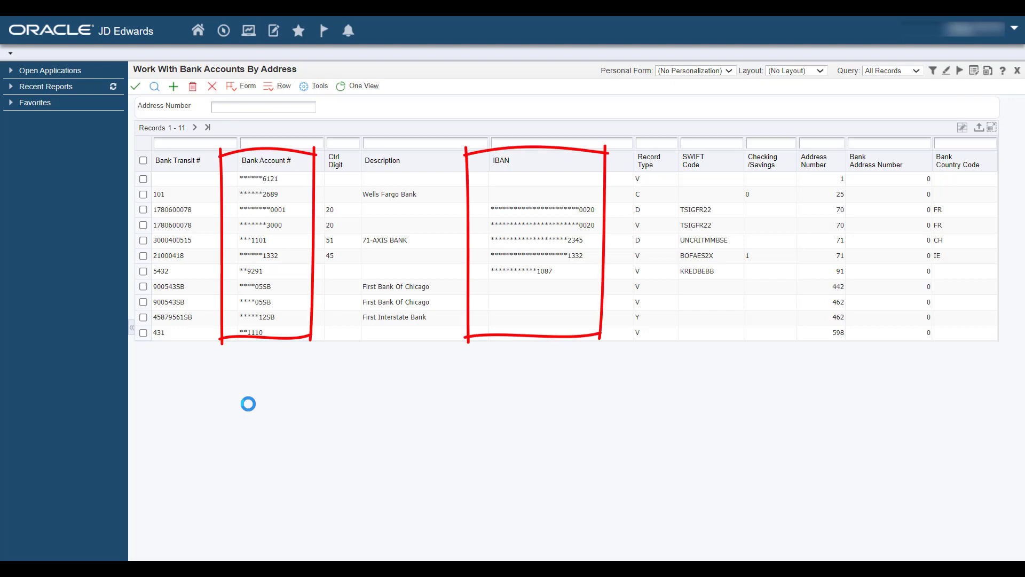
left_click(224, 34)
type("P0040")
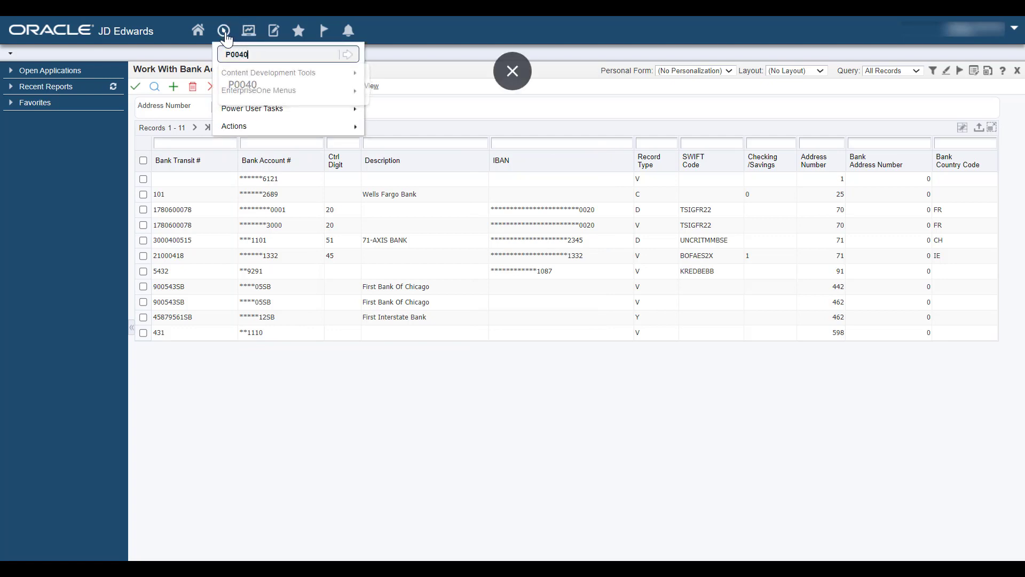
Launch P0040 data protection configuration and add a new record.
left_click(345, 56)
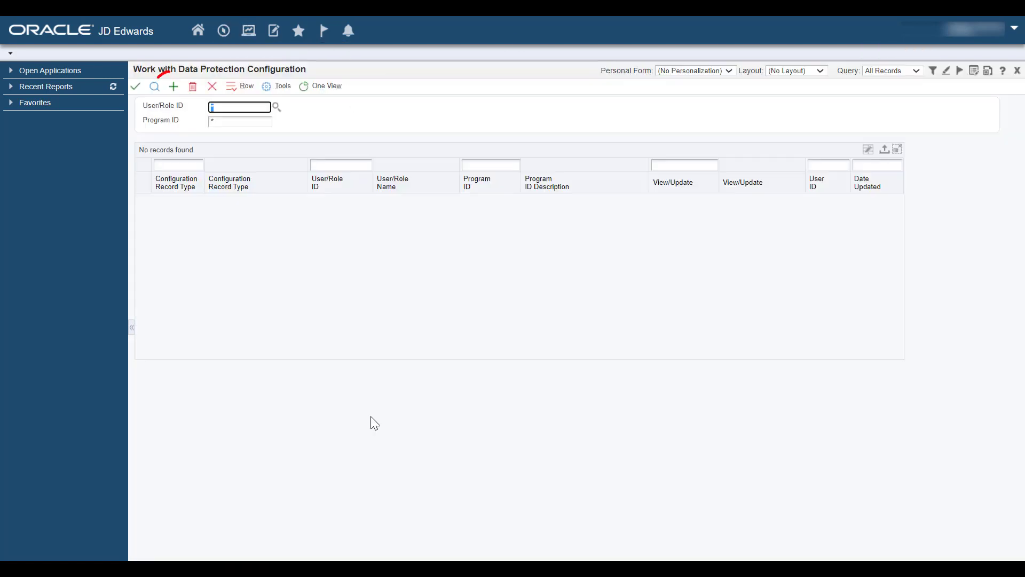
left_click(174, 89)
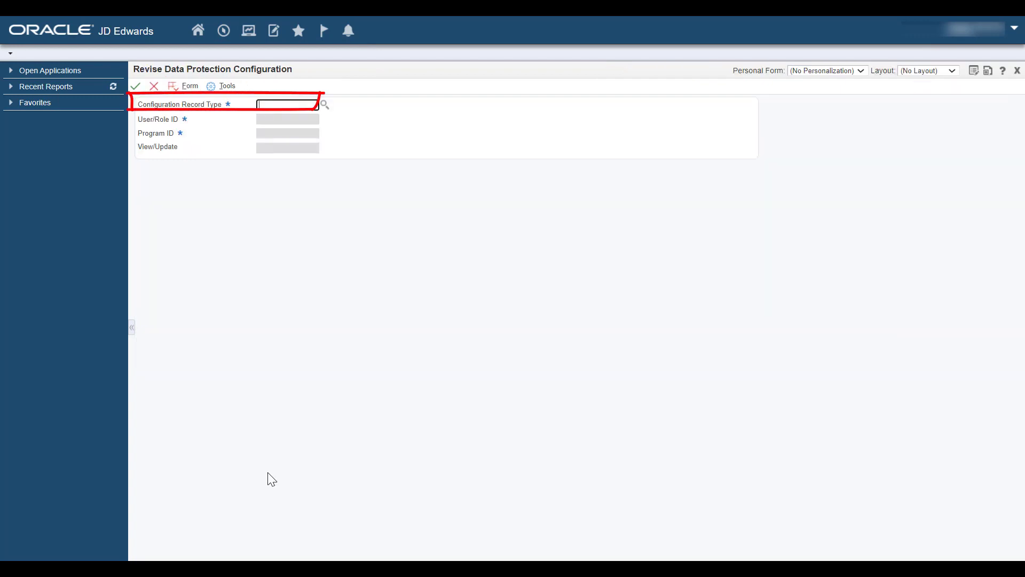
left_click(324, 105)
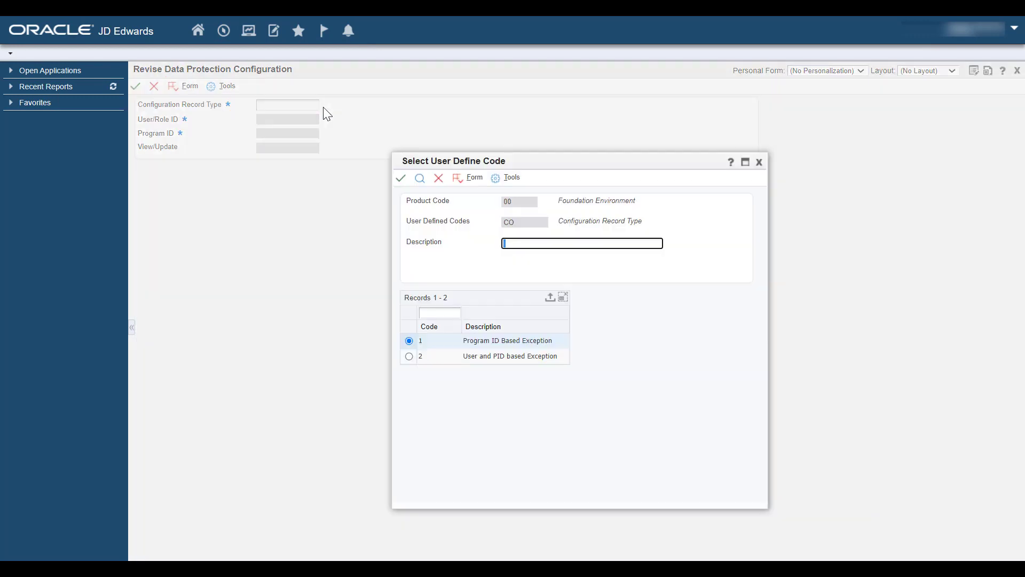
Set Configuration Record Type to 1, Program ID Based Exception, for user/role ALL.
left_click(409, 356)
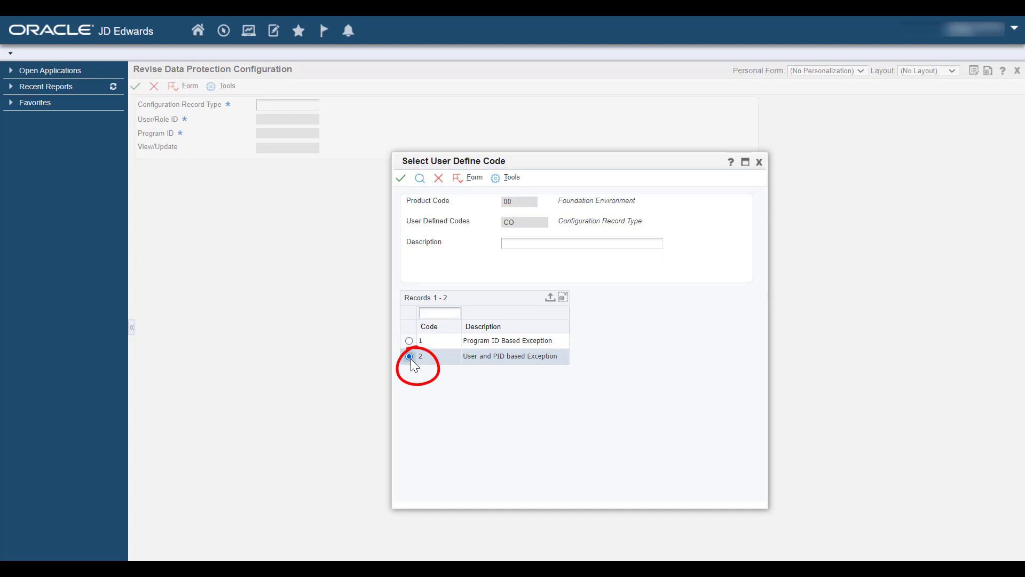
left_click(409, 341)
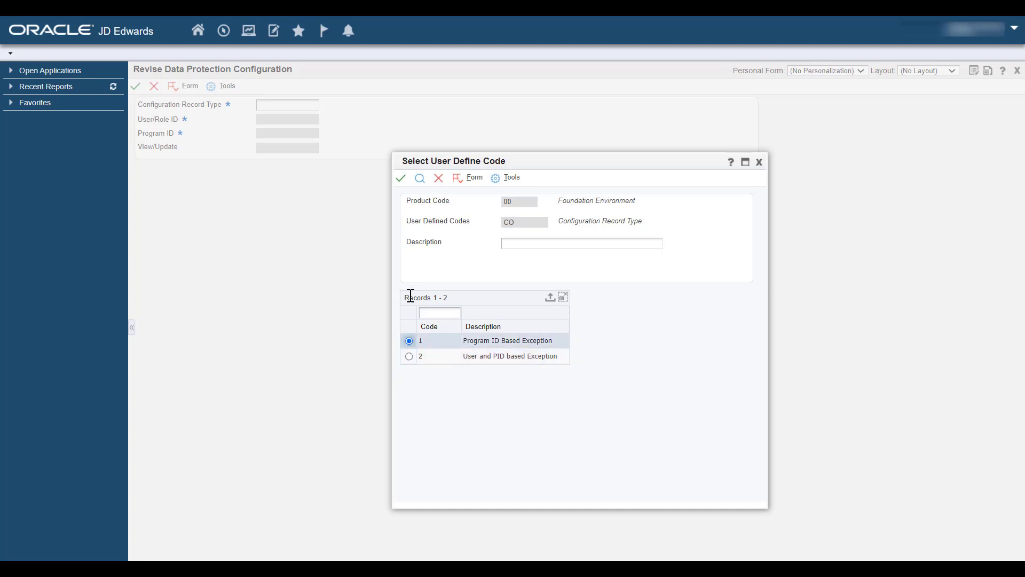
left_click(399, 180)
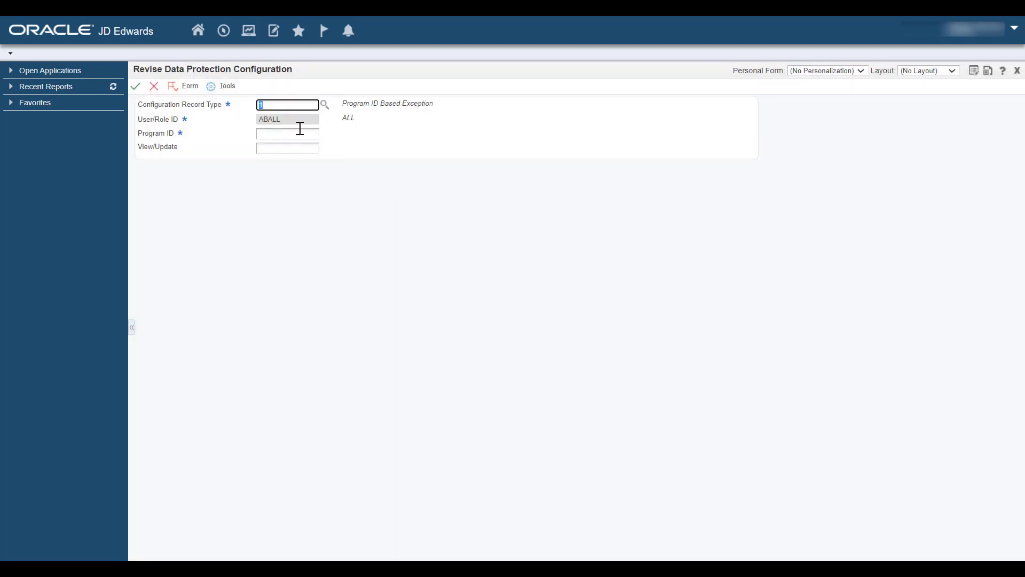
left_click(257, 120)
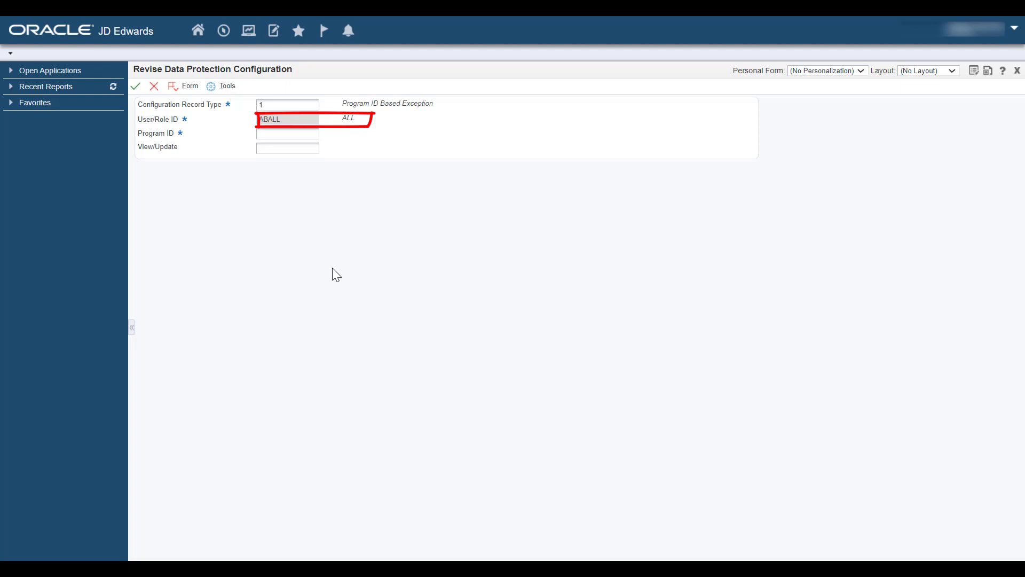
Set Program ID to P0030A Bank Accounts by Address and look up view/update modes.
left_click(273, 136)
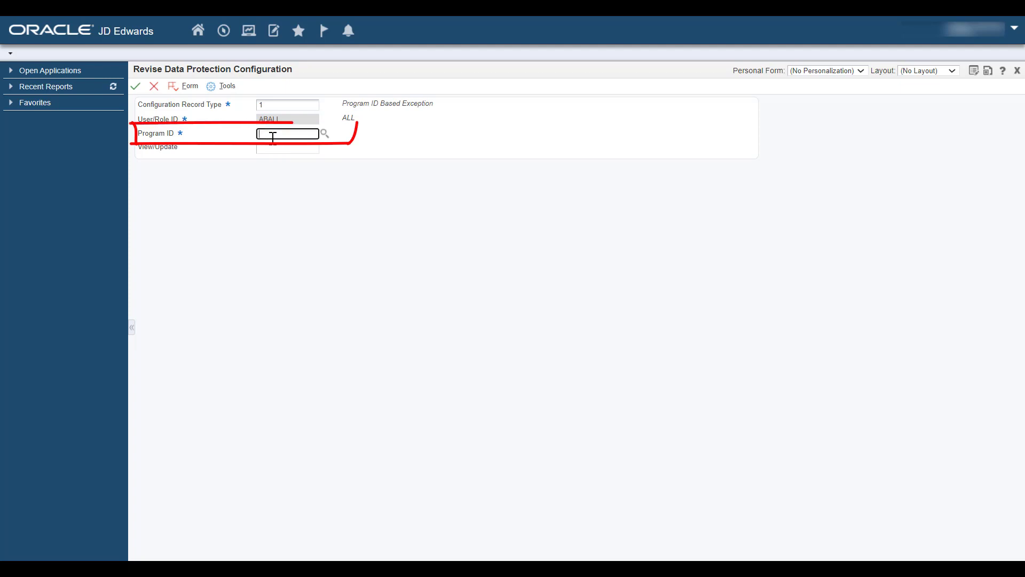
left_click(324, 134)
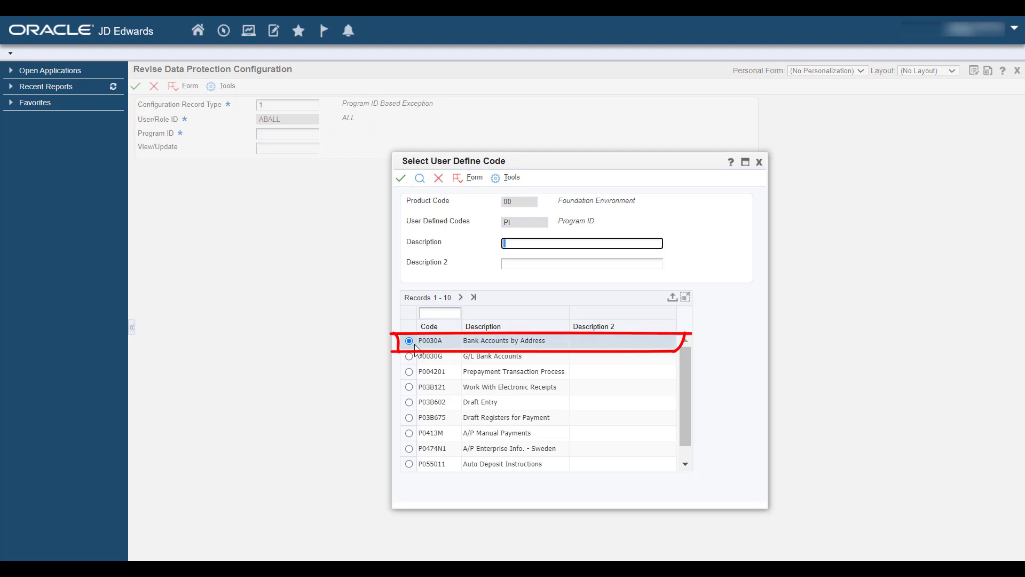
left_click(401, 178)
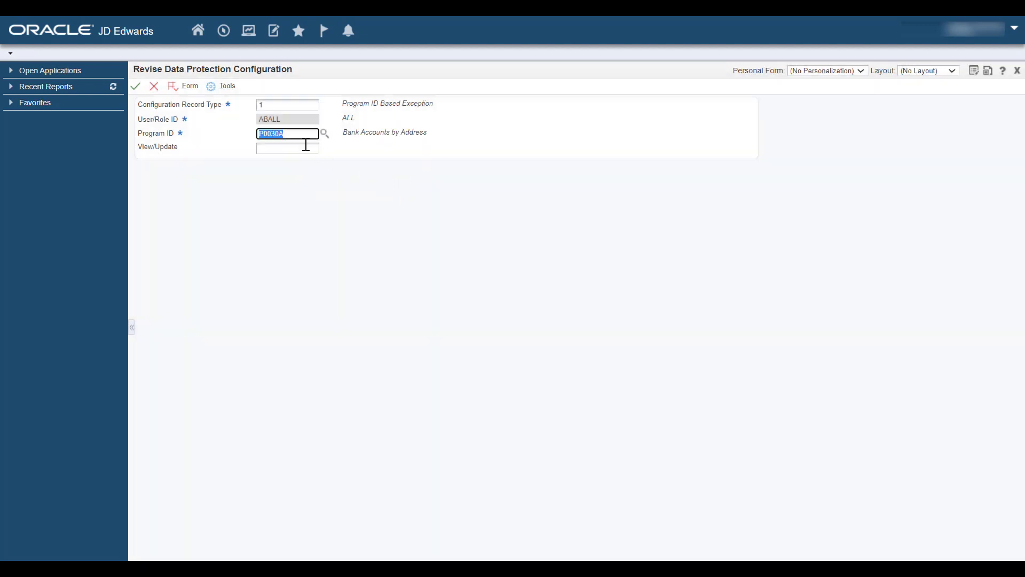
key("Tab")
left_click(324, 150)
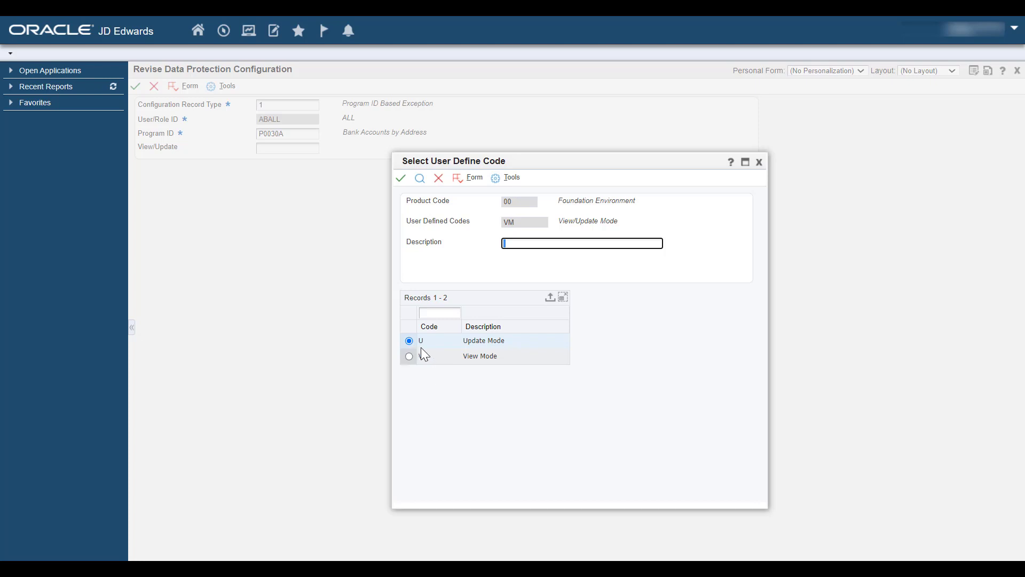
Choose U Update Mode and save the P0030A exception with OK.
left_click(401, 178)
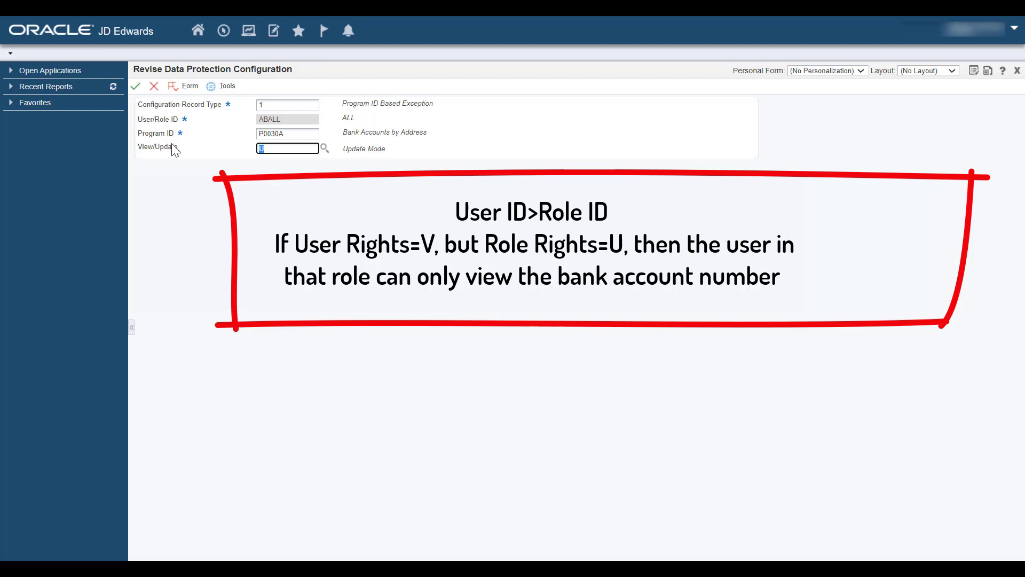
left_click(135, 86)
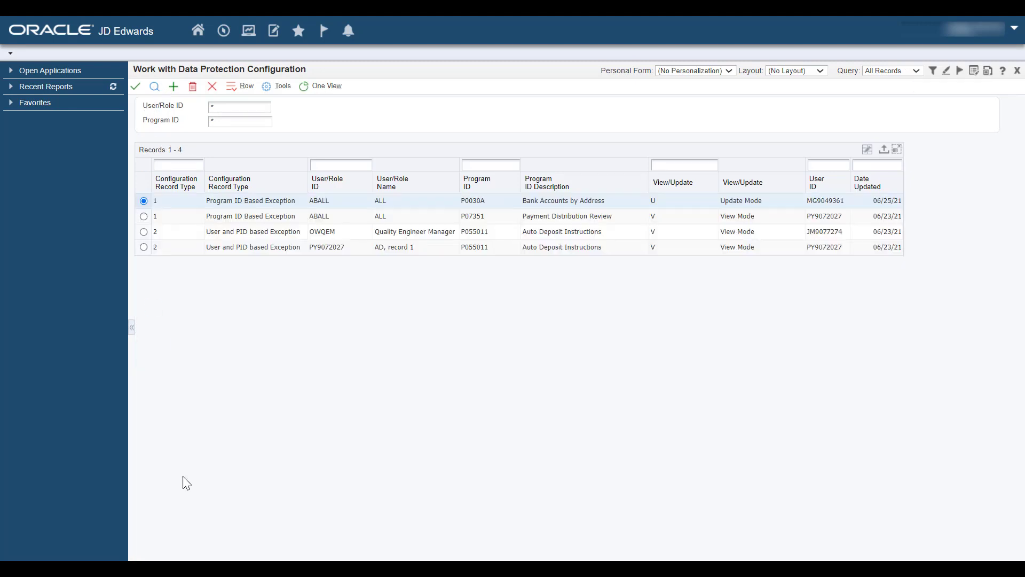
Return to Work With Bank Accounts By Address and reload the now-unmasked records.
left_click(17, 73)
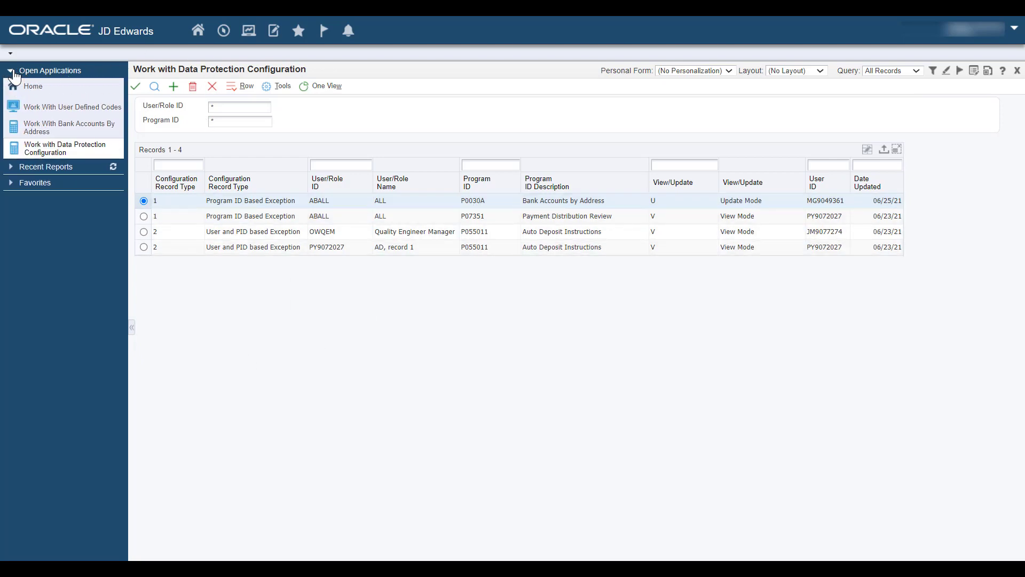
left_click(42, 132)
left_click(157, 88)
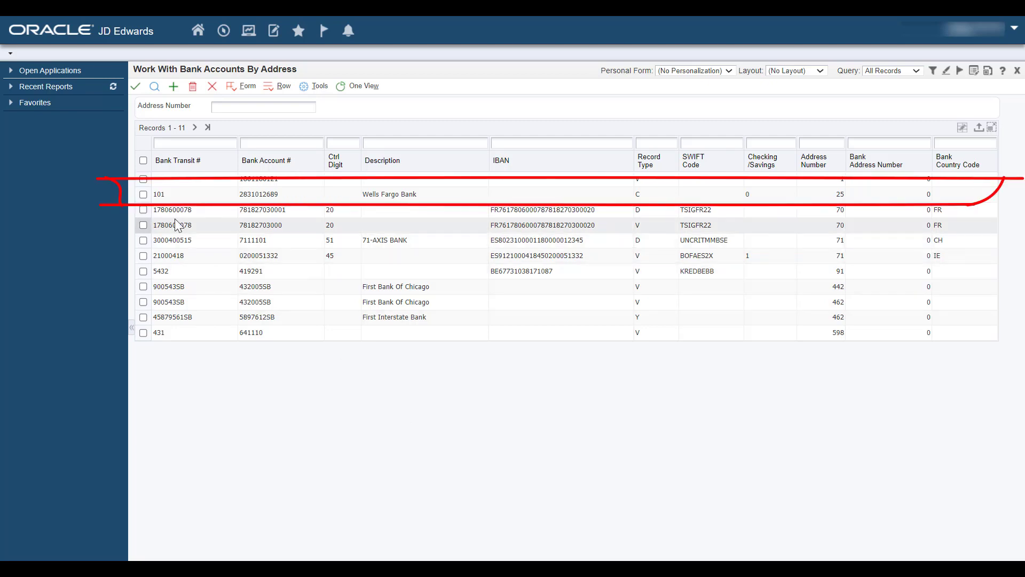
left_click(143, 193)
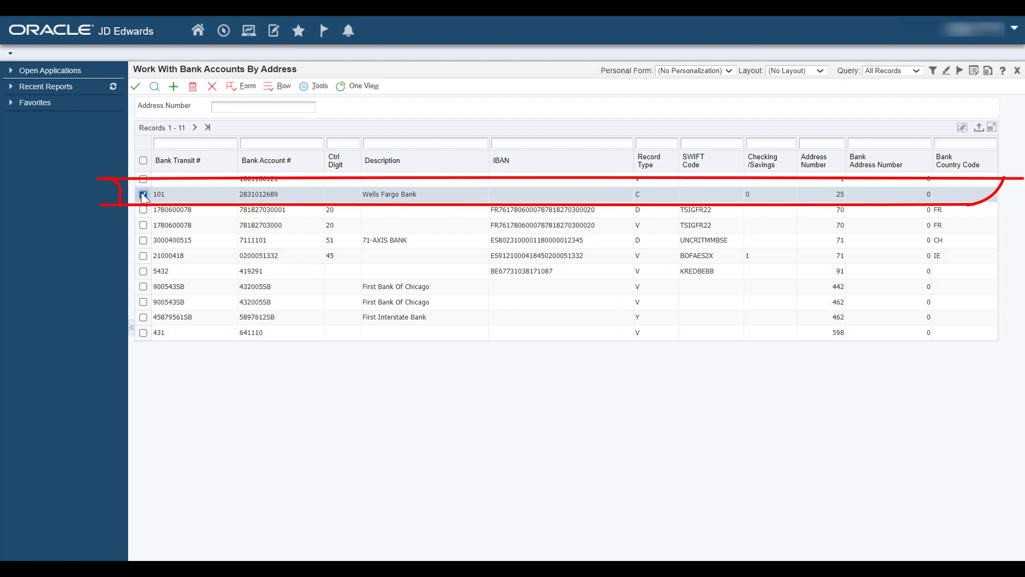
left_click(138, 88)
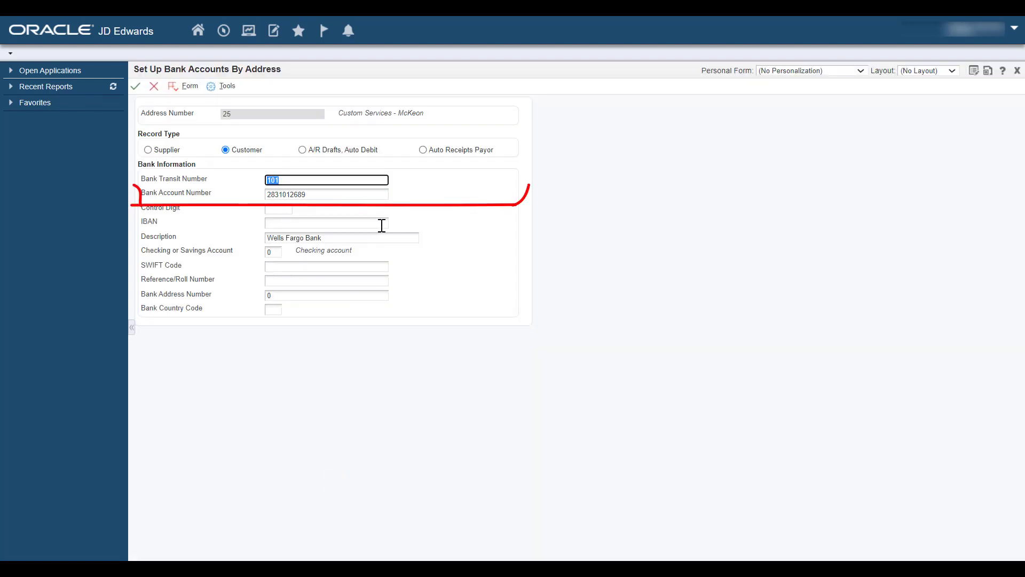
left_click(325, 195)
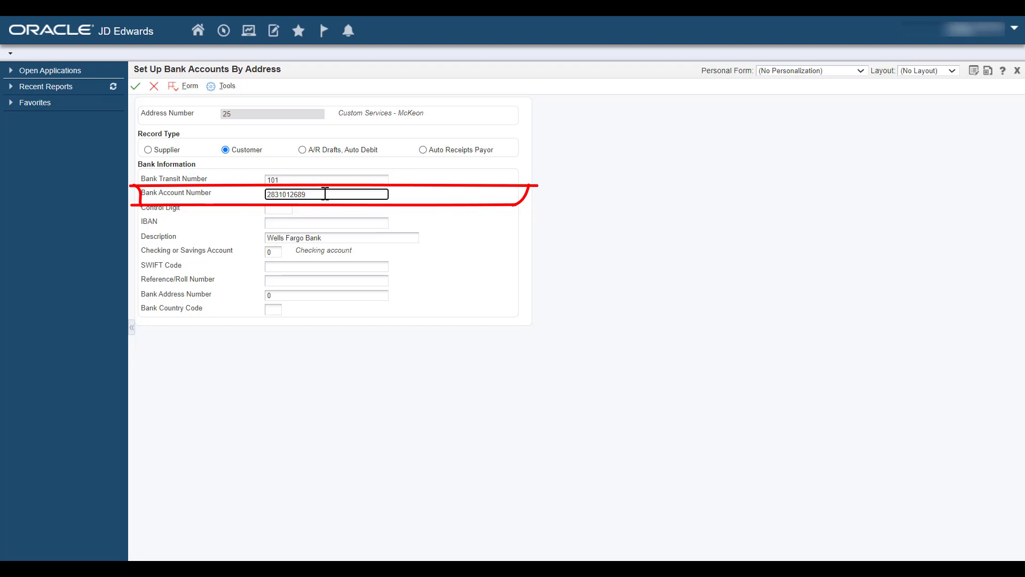
key("BackSpace")
type("8")
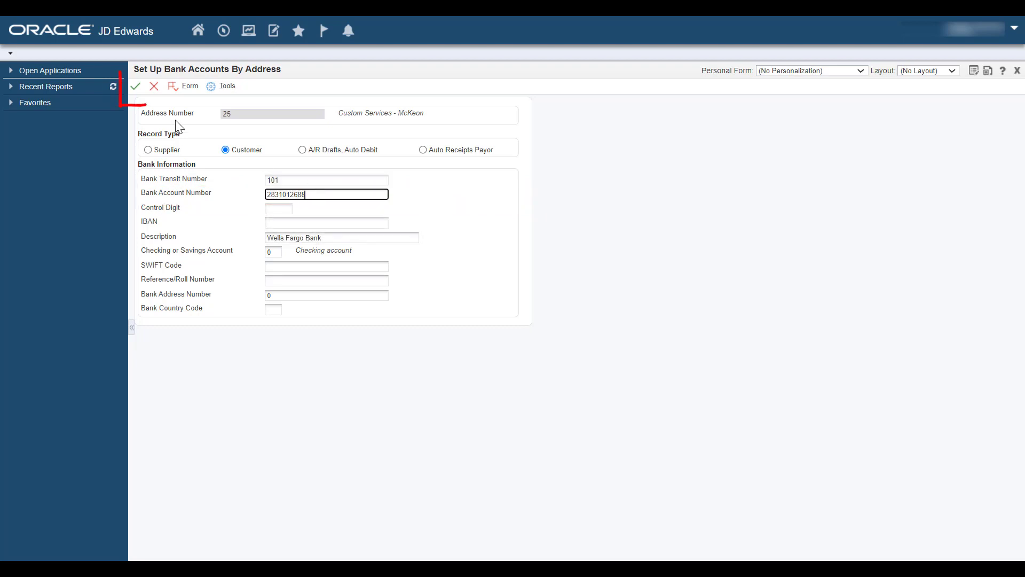
left_click(136, 88)
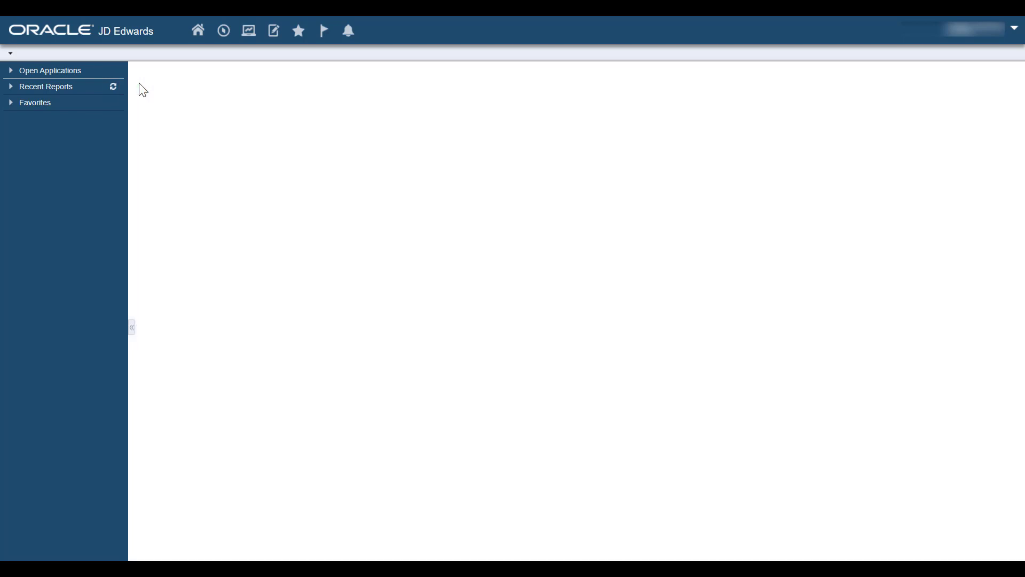